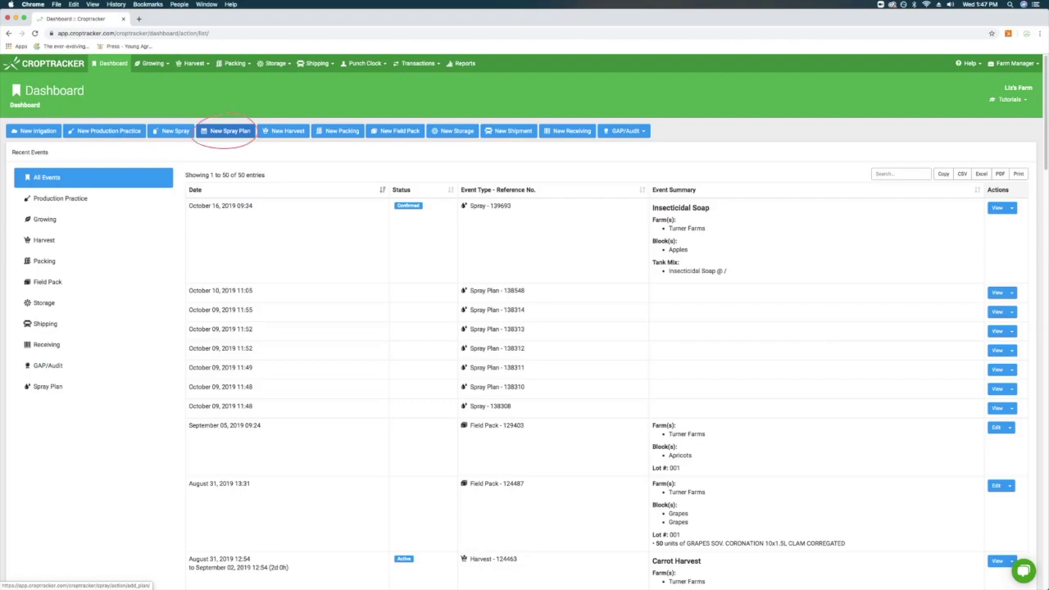
- Start a new spray plan and enter 'Demo Spray' as the event title
click(152, 63)
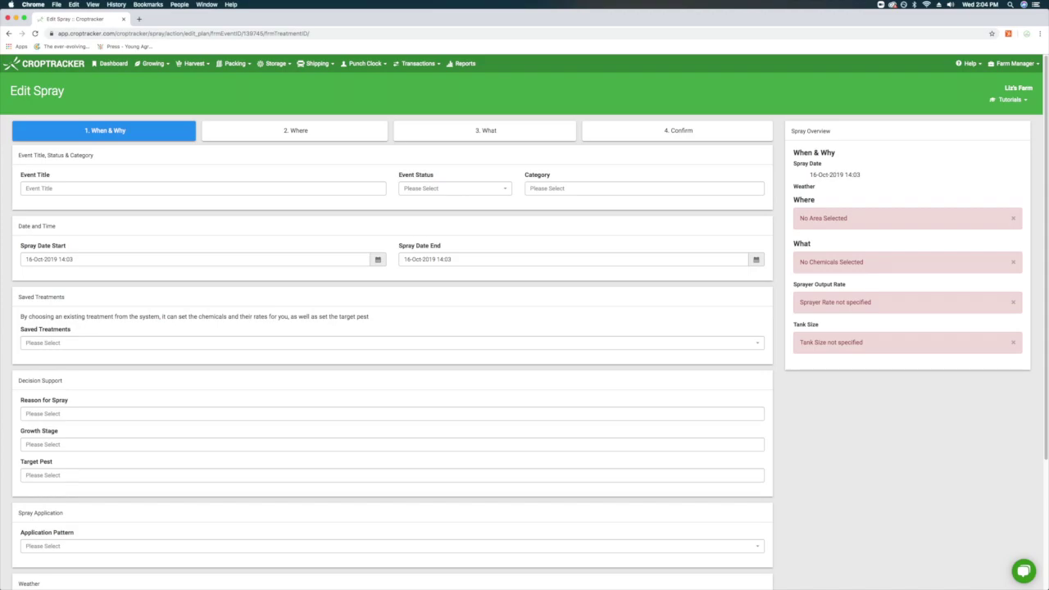
click(206, 186)
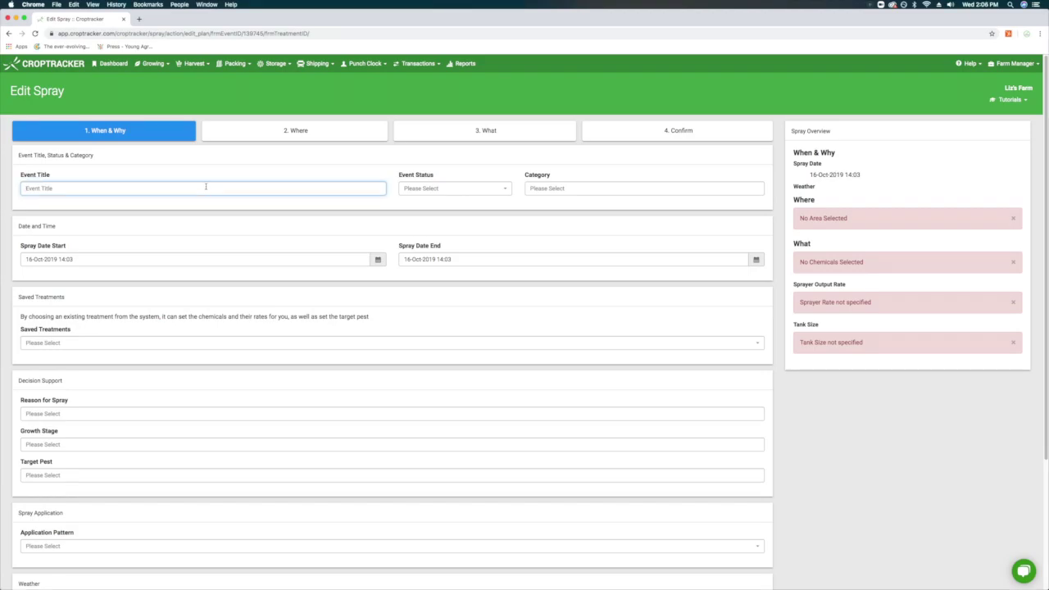
text(Demo Spray)
- Keep both spray start and end dates at 16-Oct-2019 14:03
click(283, 260)
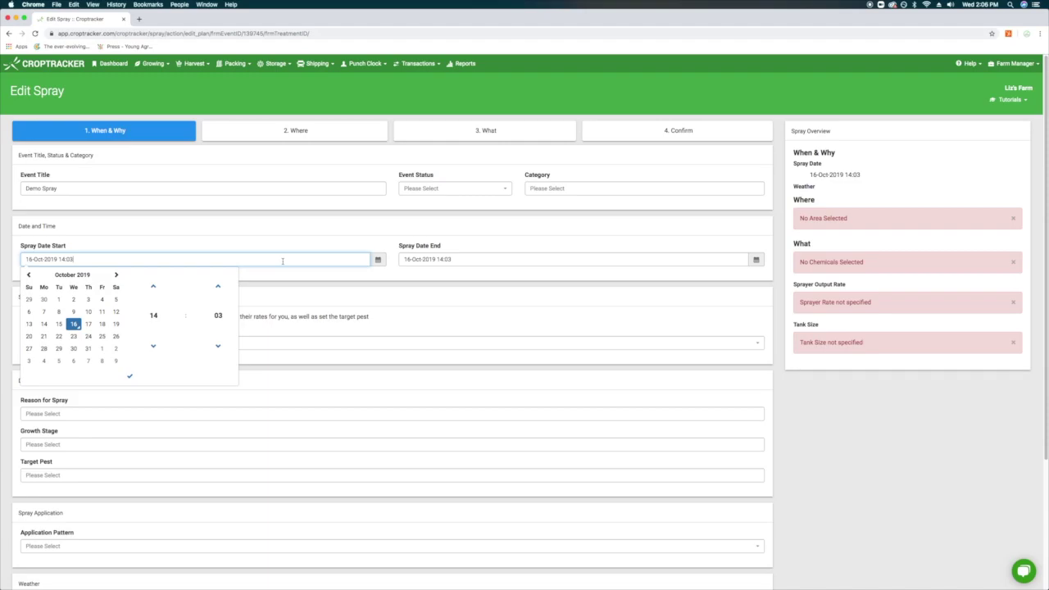
click(495, 260)
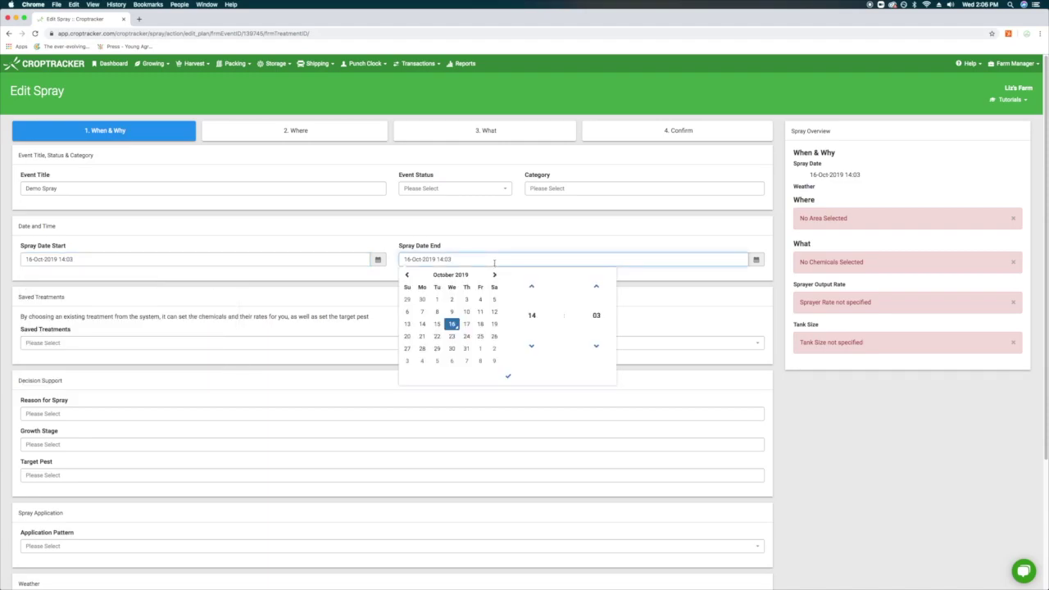
click(368, 303)
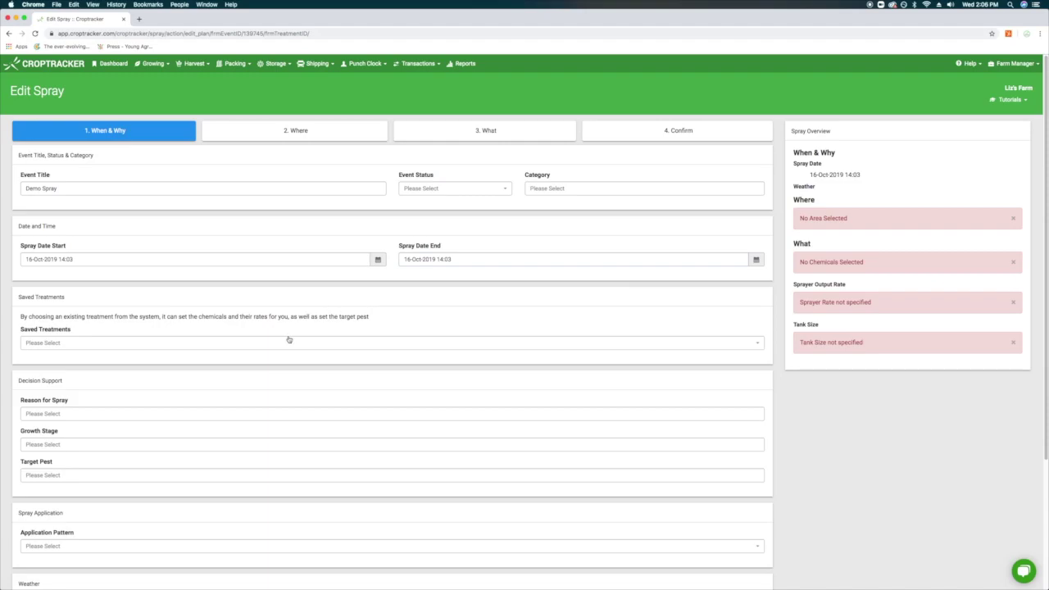
click(288, 339)
- Choose Disease as the reason for spray, leaving growth stage and target pest unset
click(292, 343)
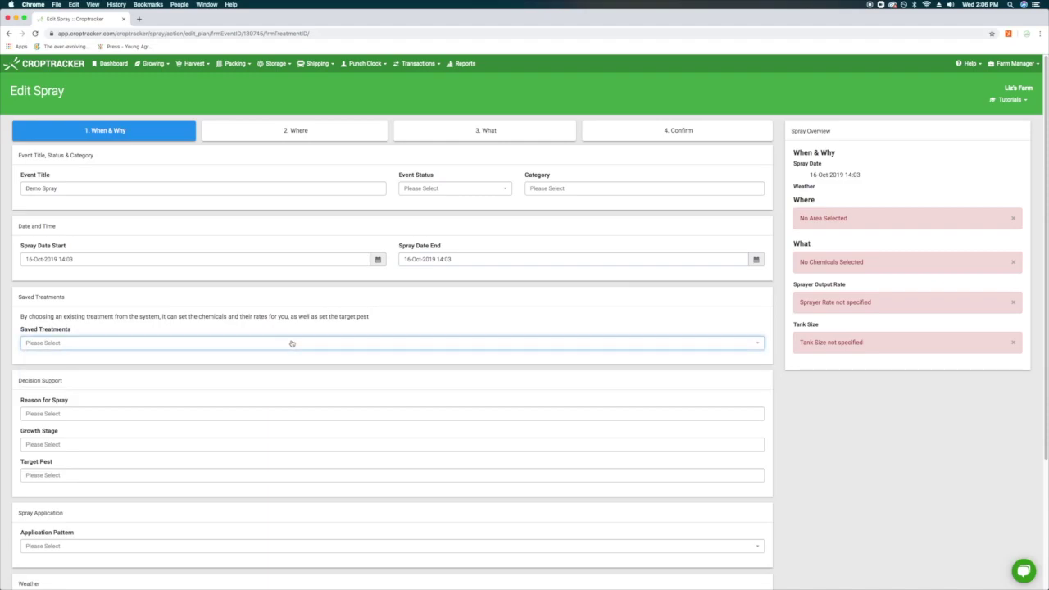
click(255, 415)
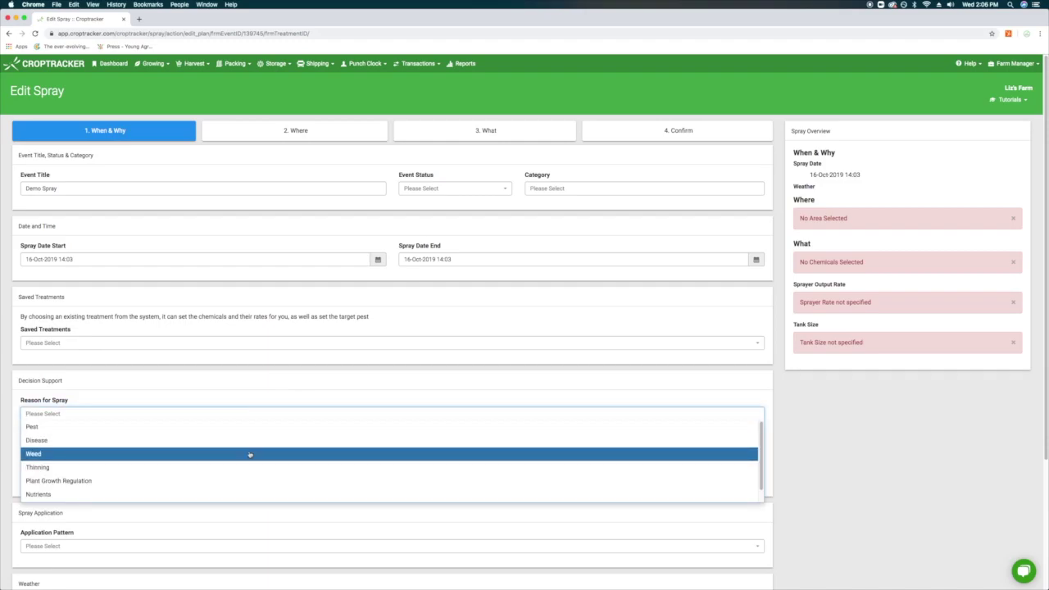
click(250, 442)
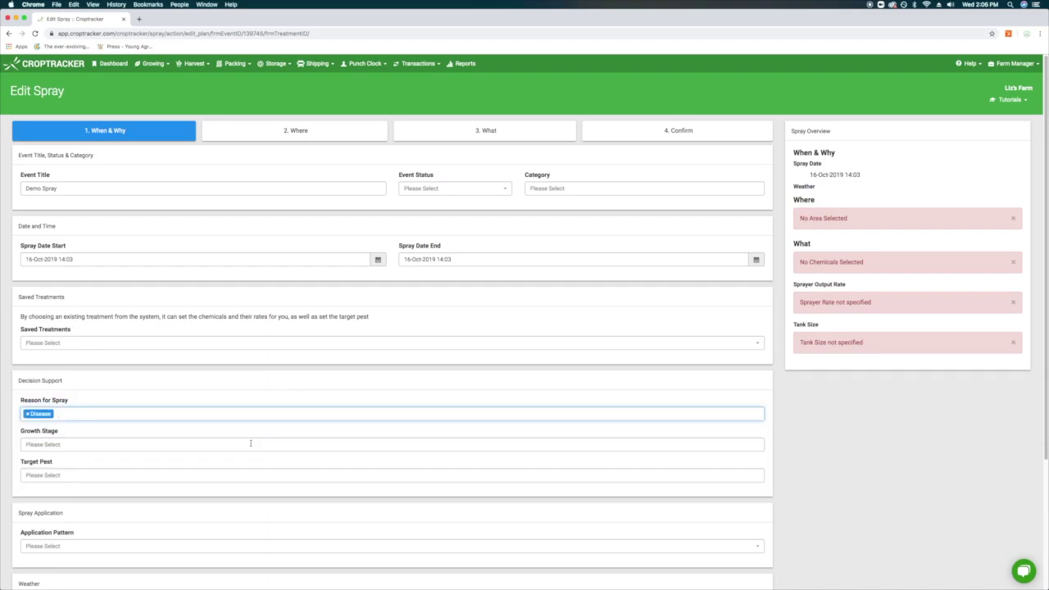
click(251, 443)
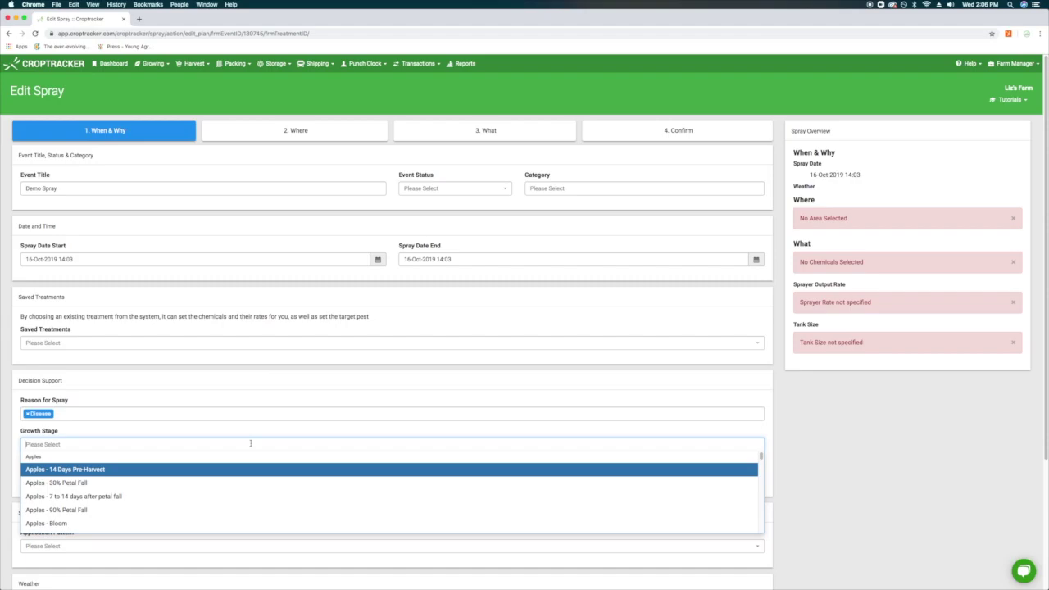
click(251, 443)
click(259, 479)
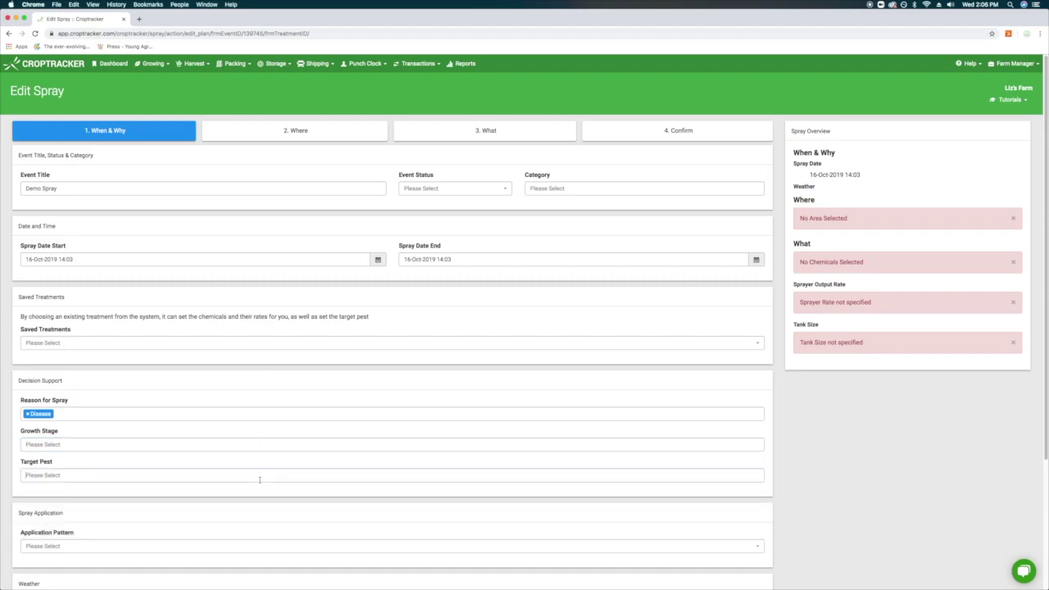
click(259, 478)
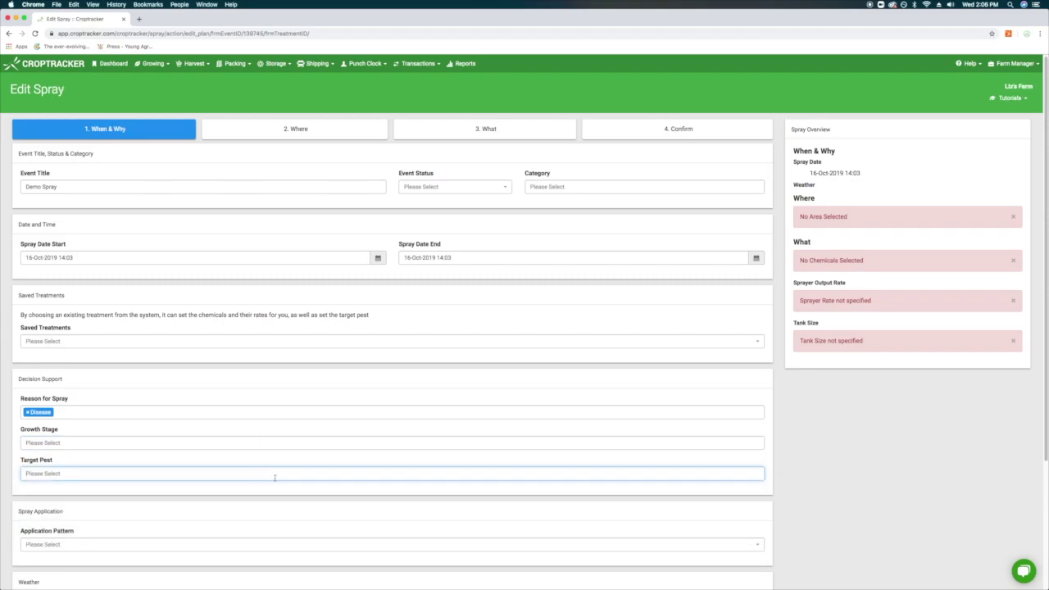
- Leave application pattern, temperature and wind settings unchanged and continue to the Where step
scroll(271, 478, down, 2)
scroll(275, 478, down, 2)
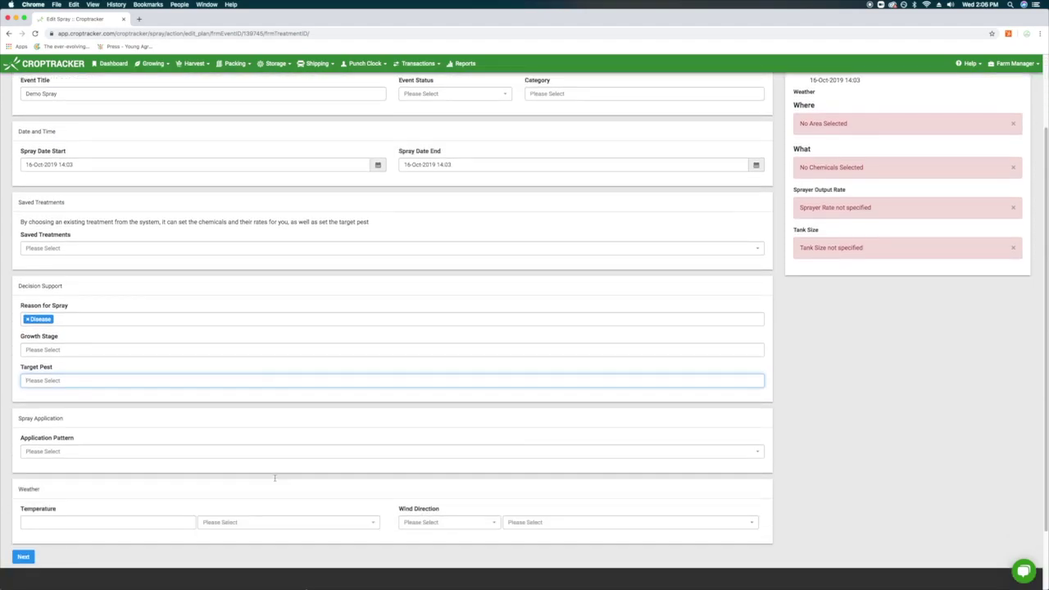
click(280, 453)
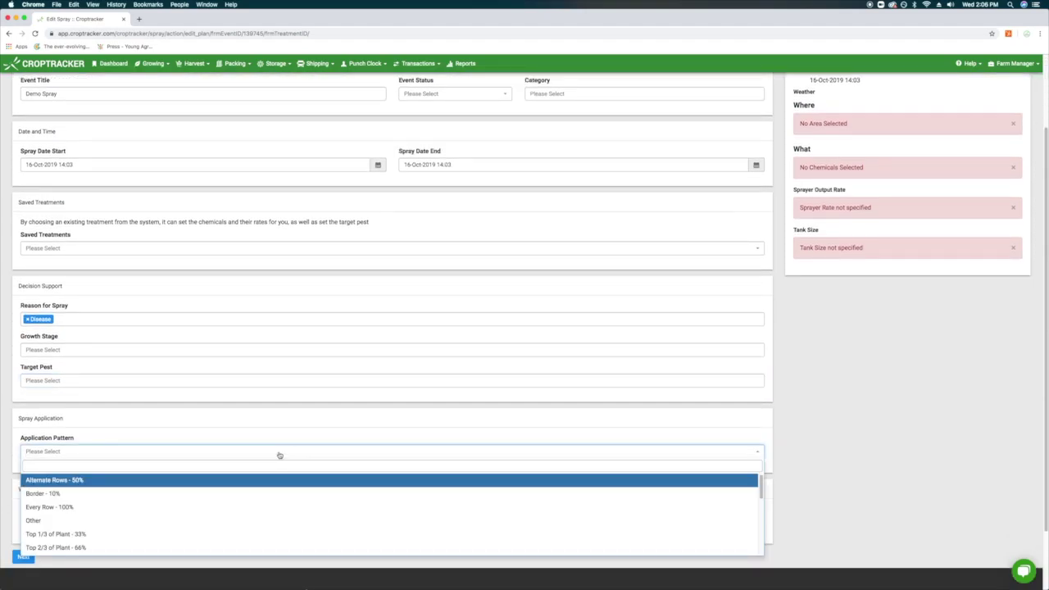
click(280, 456)
scroll(278, 456, down, 2)
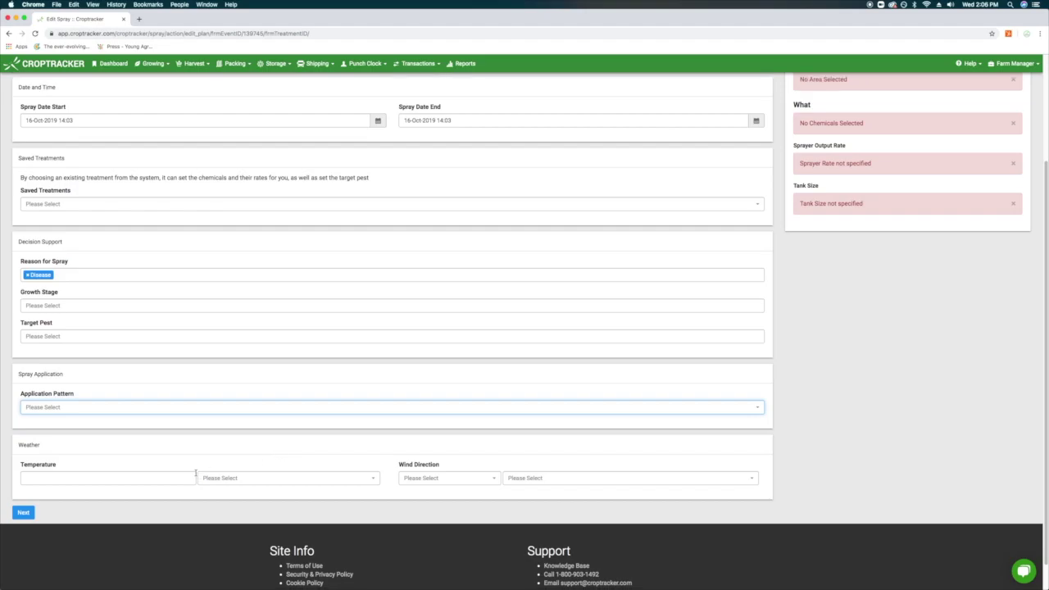
click(191, 477)
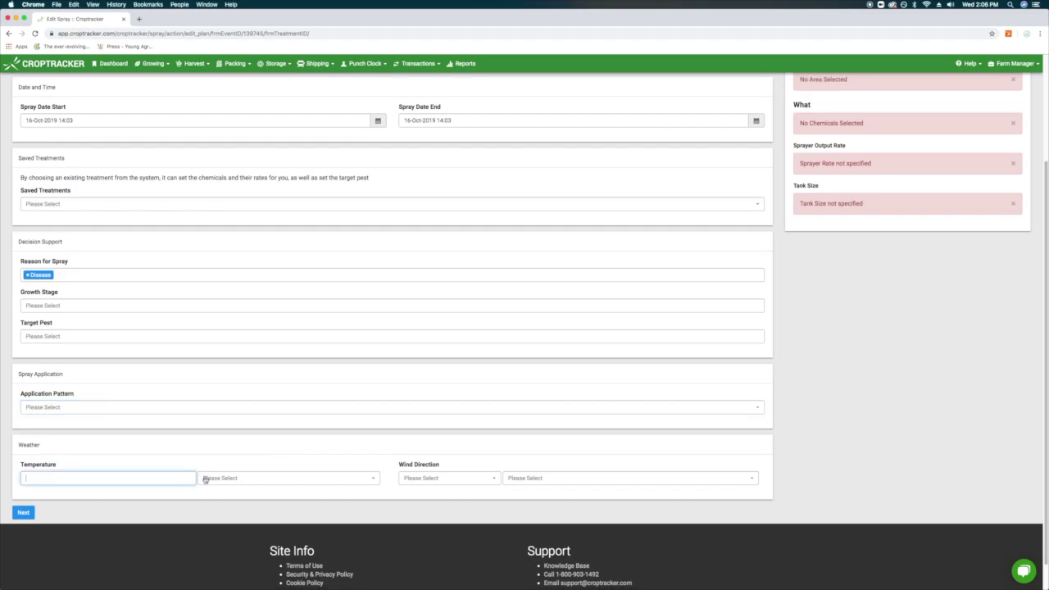
click(228, 481)
click(228, 480)
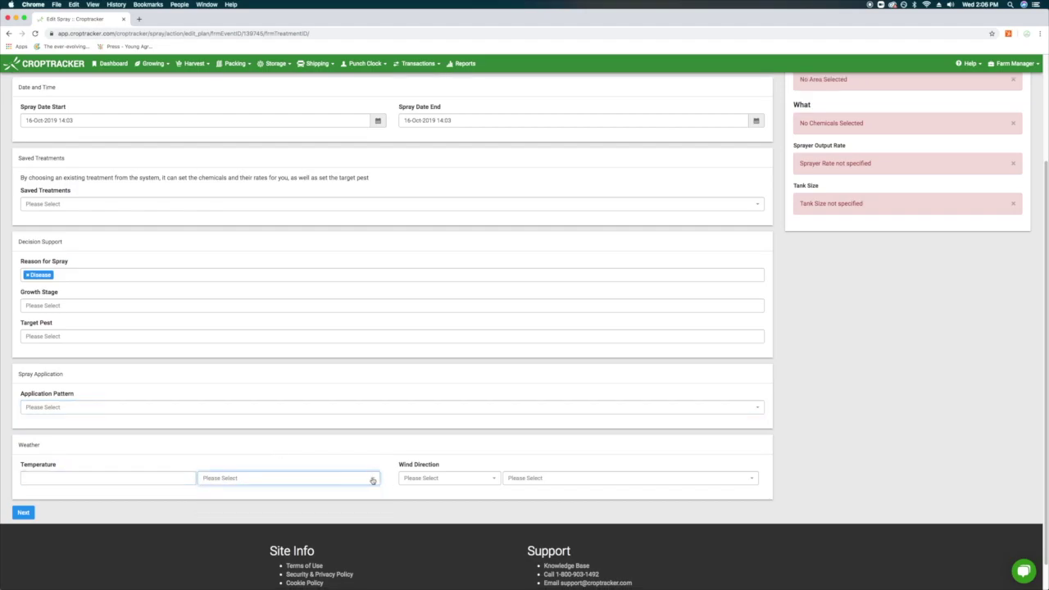
click(434, 481)
click(434, 482)
click(554, 481)
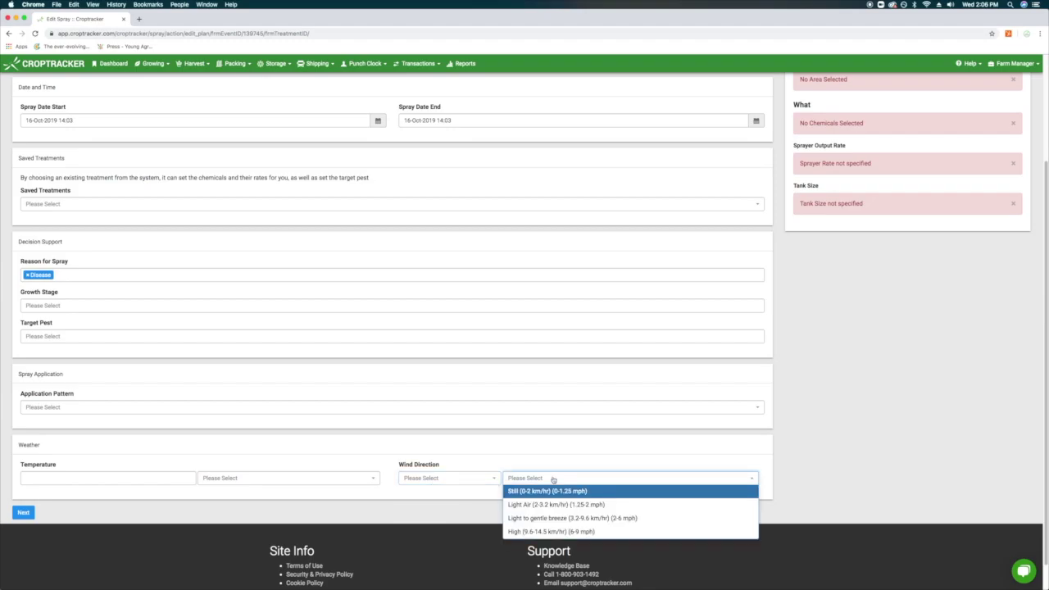
click(554, 481)
scroll(520, 427, up, 3)
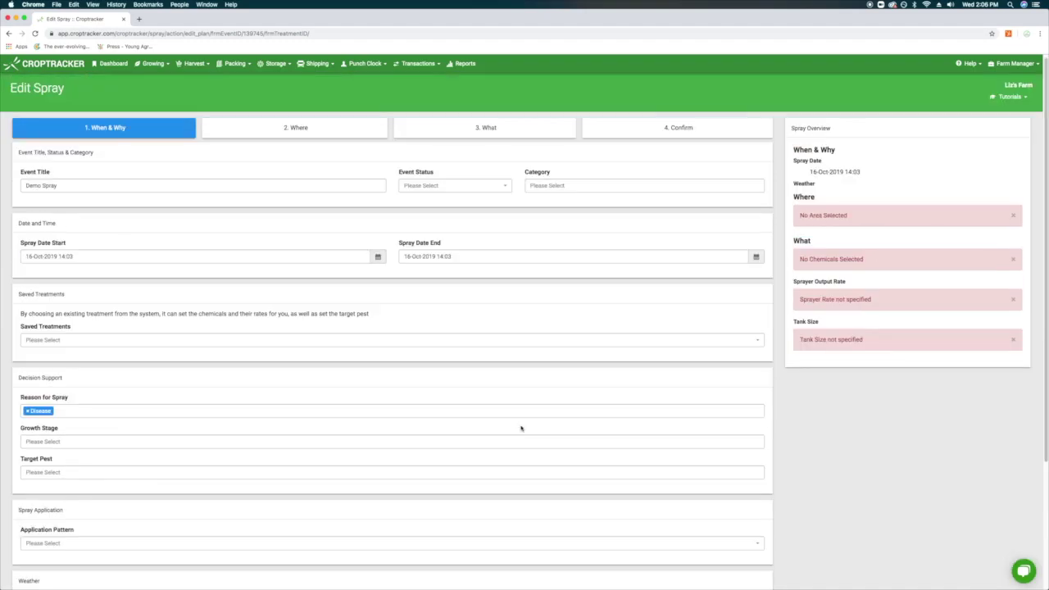
scroll(521, 427, down, 3)
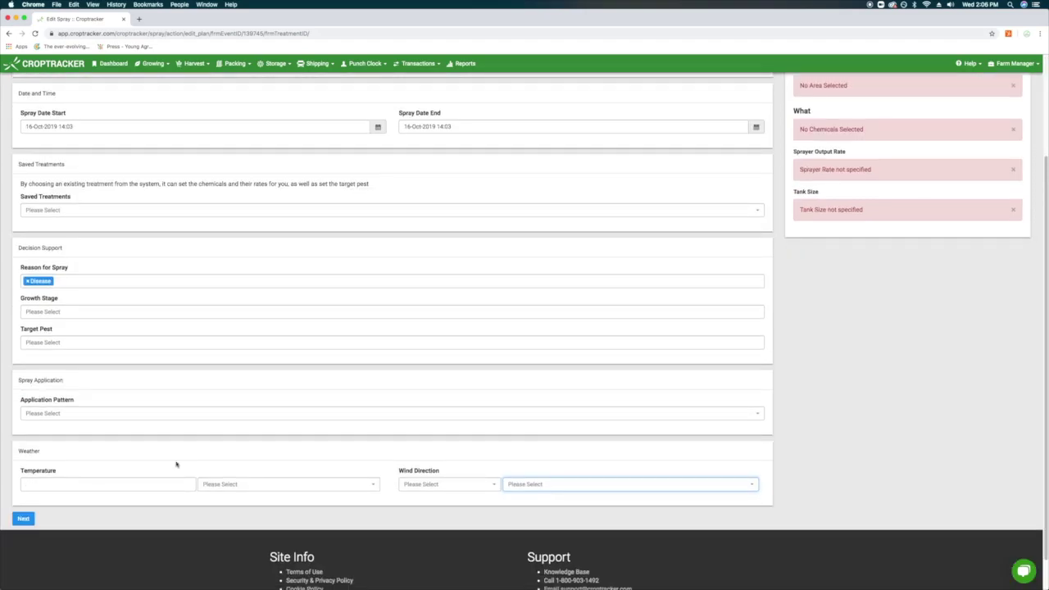
click(25, 518)
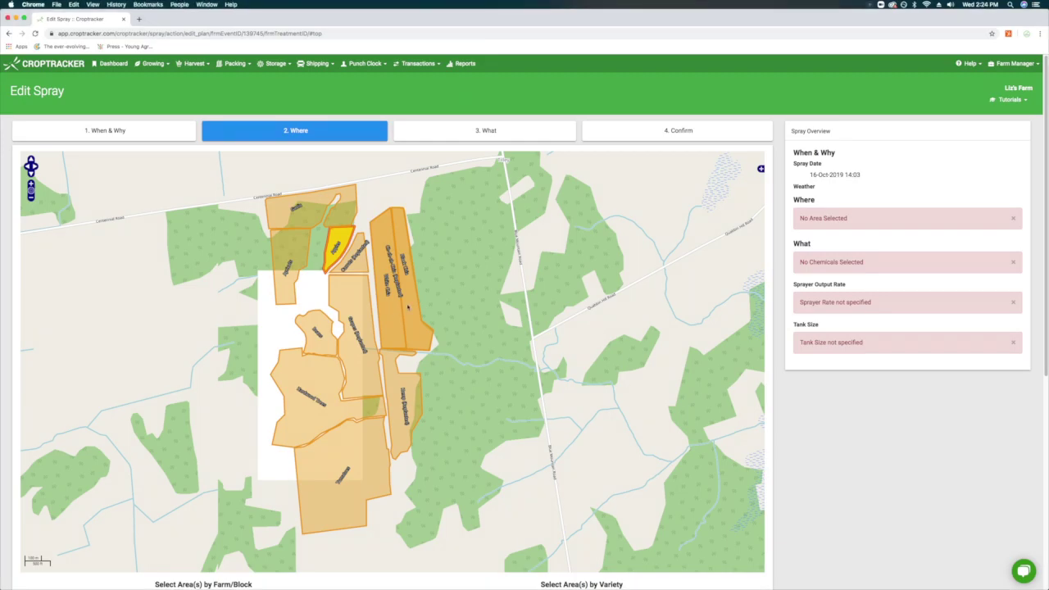
- Select only the Grapes (Replanted) block, 19.27 acres, and continue to the What step
click(414, 320)
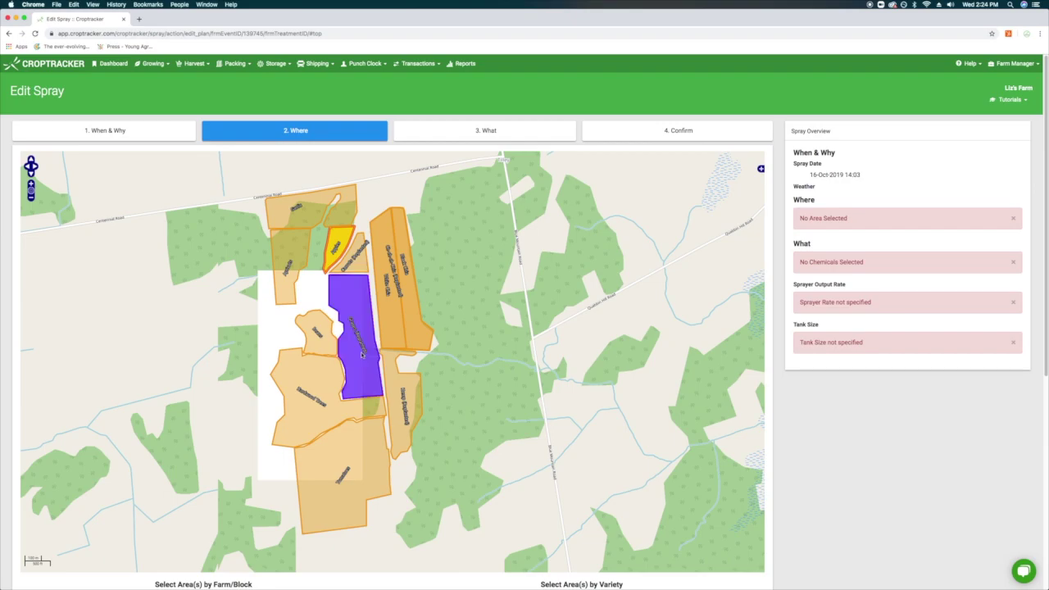
scroll(431, 354, down, 5)
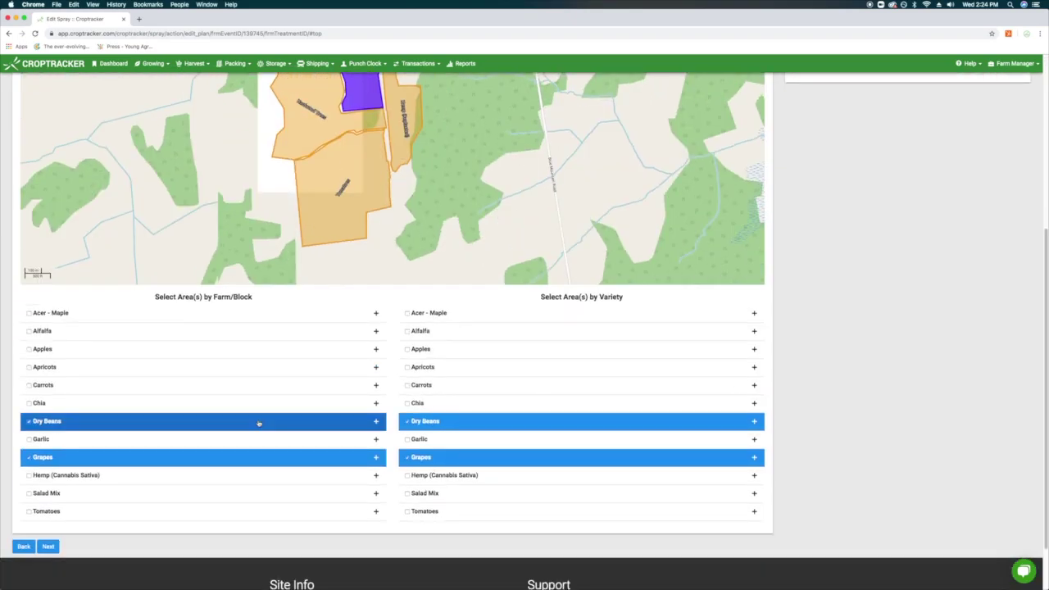
click(417, 368)
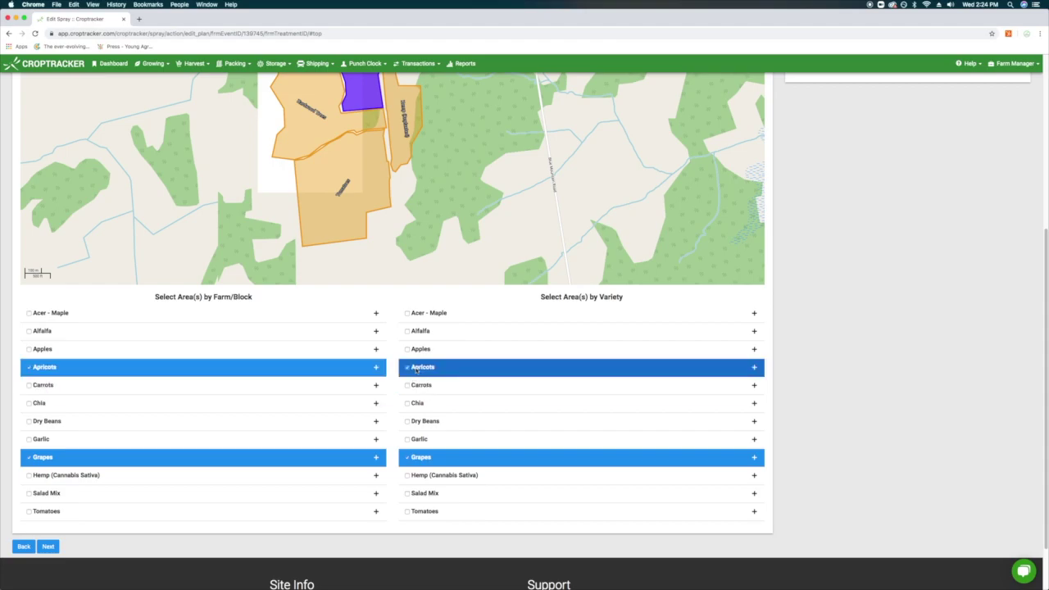
click(417, 368)
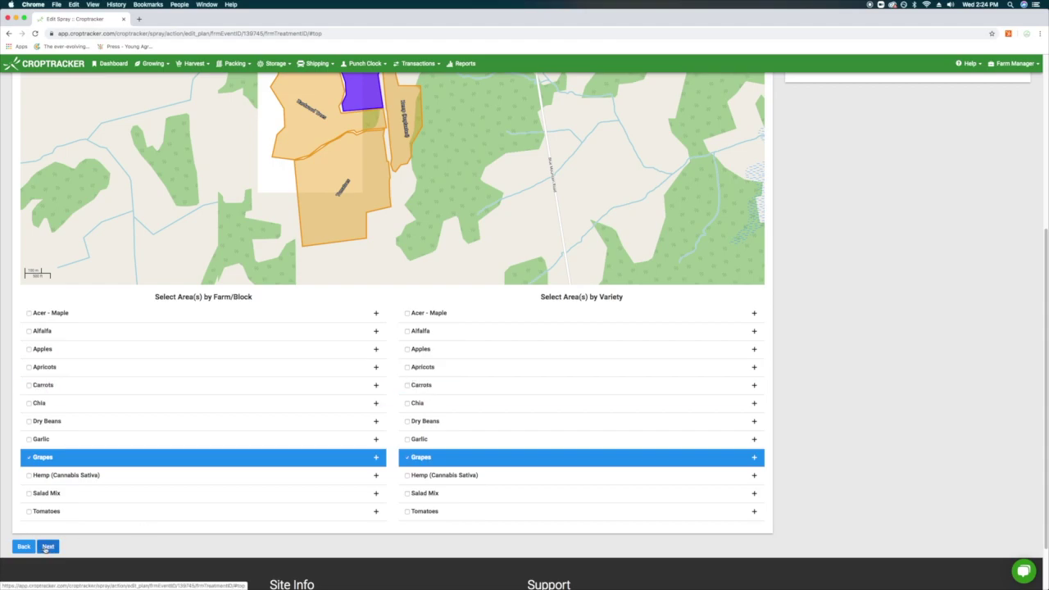
click(754, 349)
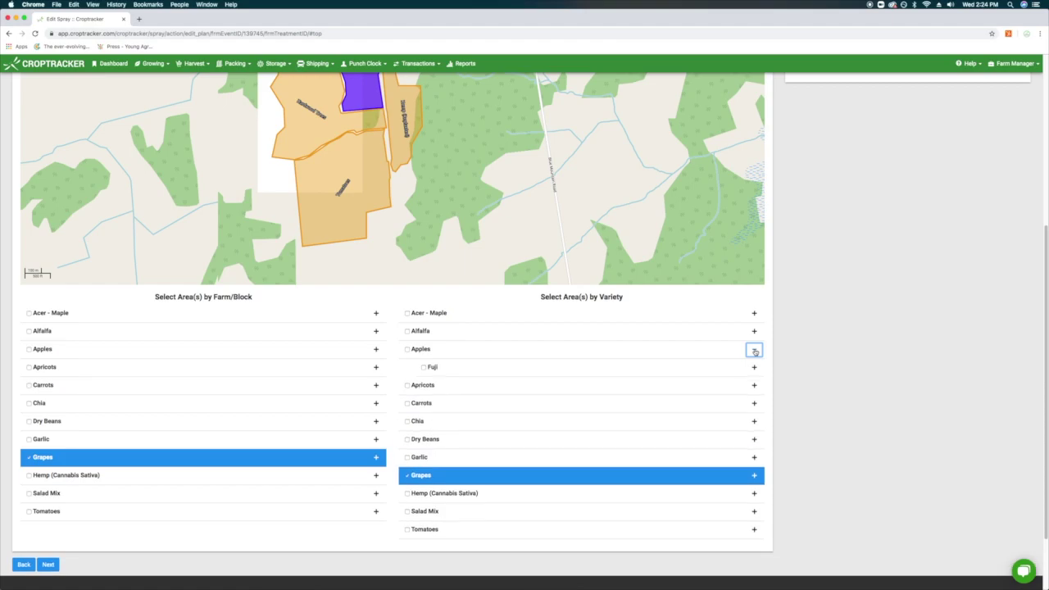
click(754, 349)
click(754, 386)
click(754, 385)
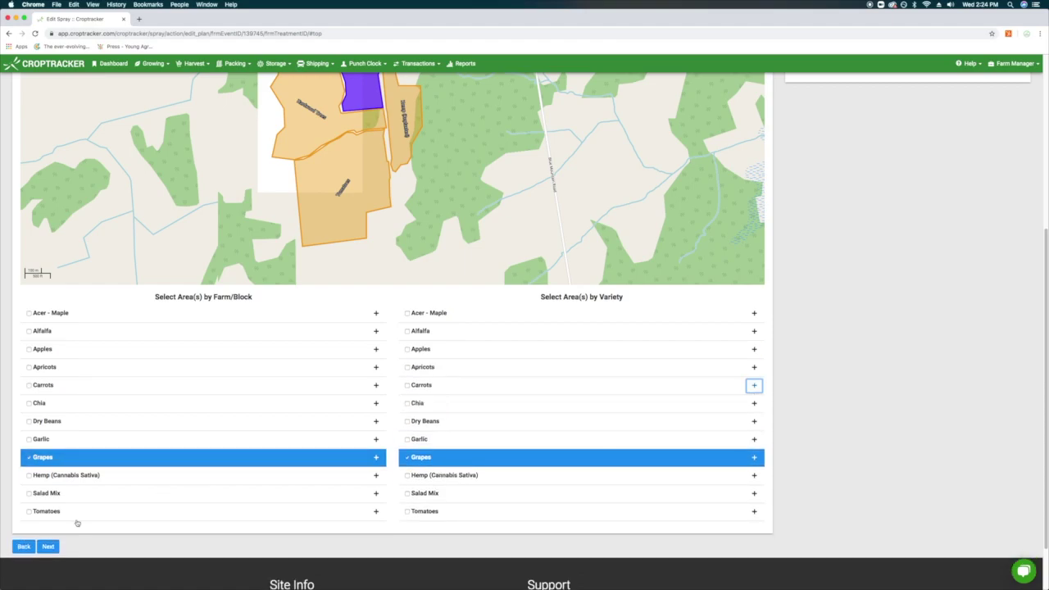
click(48, 547)
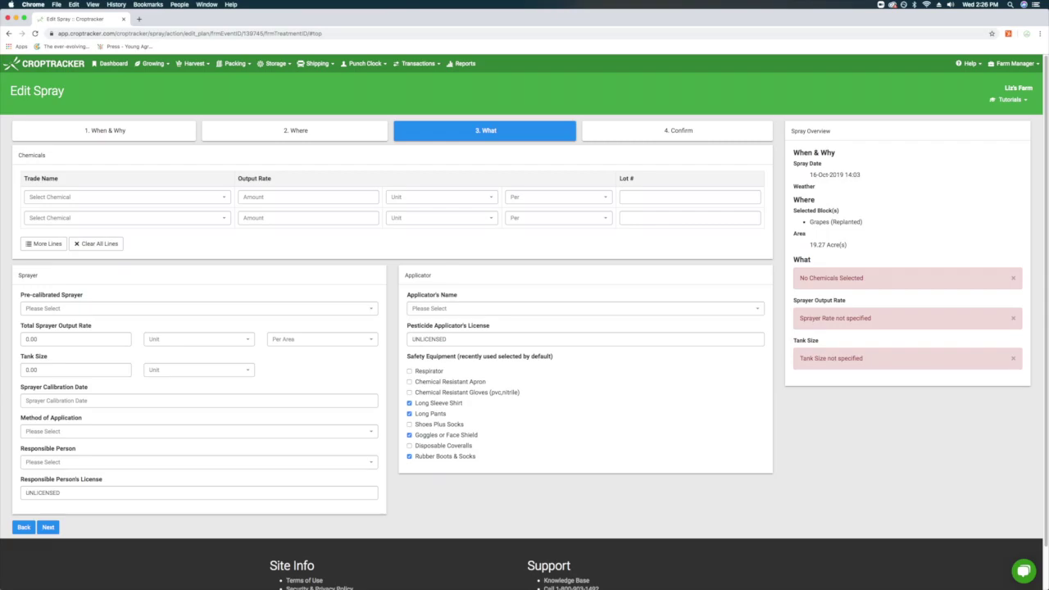
- Add Kumulus DF as the first chemical at 25 fl oz per hectare
click(127, 197)
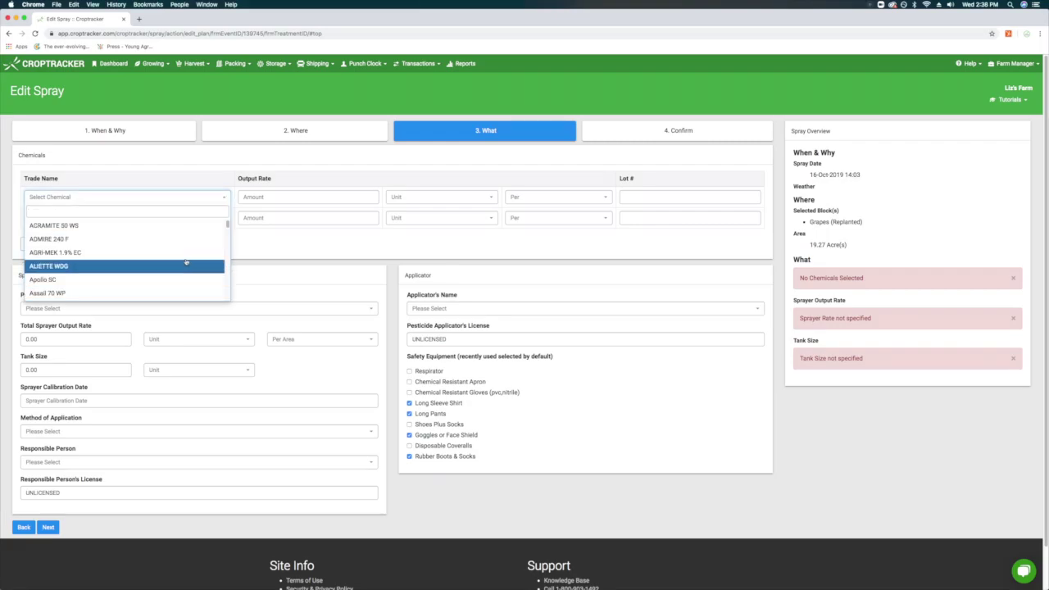
click(82, 267)
click(373, 194)
text(25)
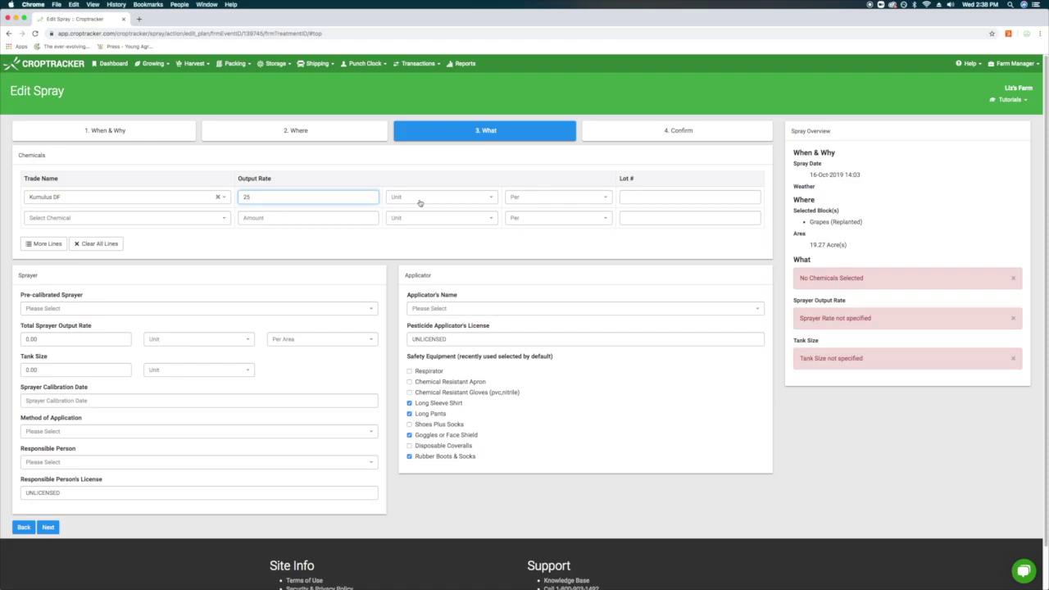
click(418, 198)
click(422, 226)
click(524, 197)
click(522, 223)
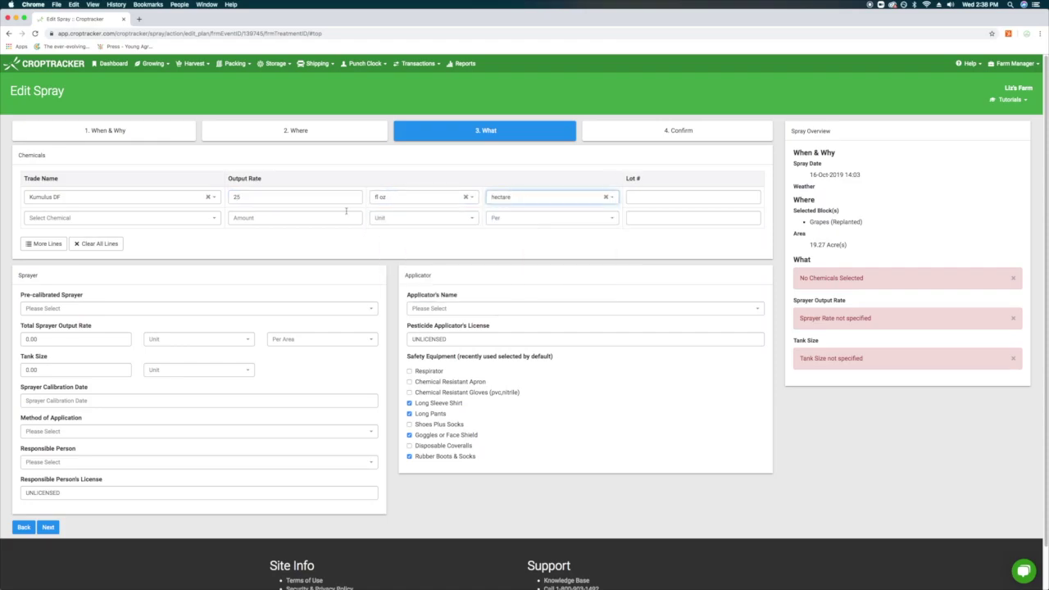
- Add Streptomycin 17 as the second chemical at 50 fl oz per hectare
click(123, 217)
scroll(139, 270, down, 3)
click(144, 281)
click(263, 220)
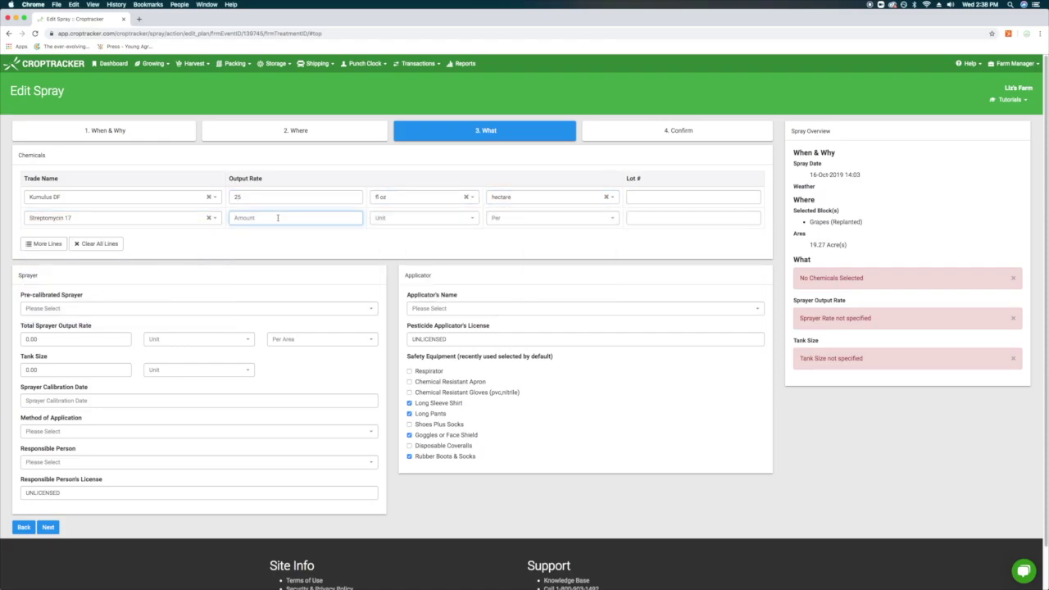
text(50)
click(422, 218)
click(381, 246)
click(549, 218)
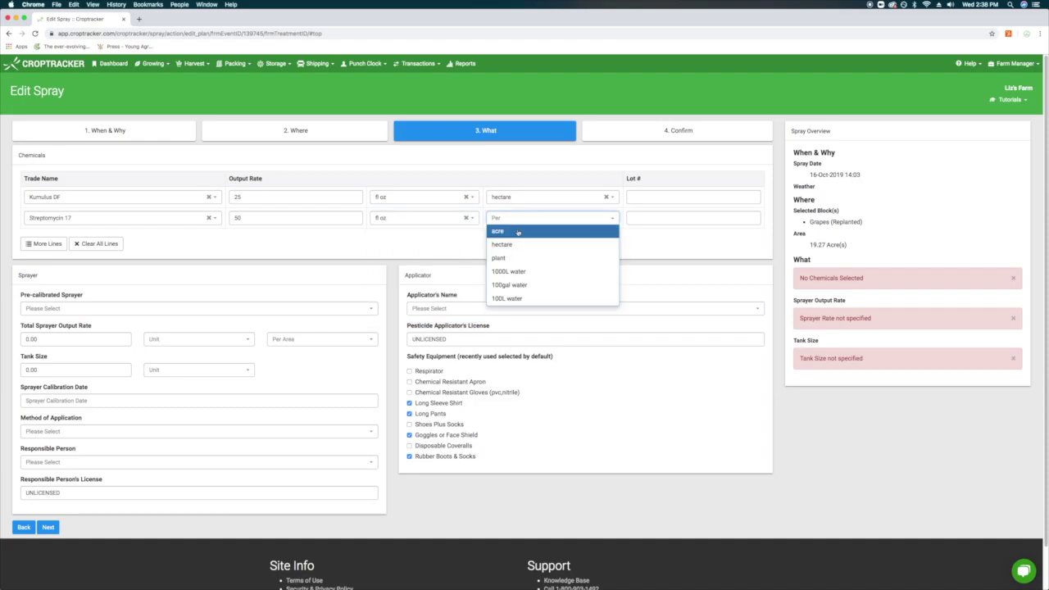
click(520, 246)
- Use the Truck Bed Sprayer settings, leave the applicator unchanged, and go to Confirm
click(147, 312)
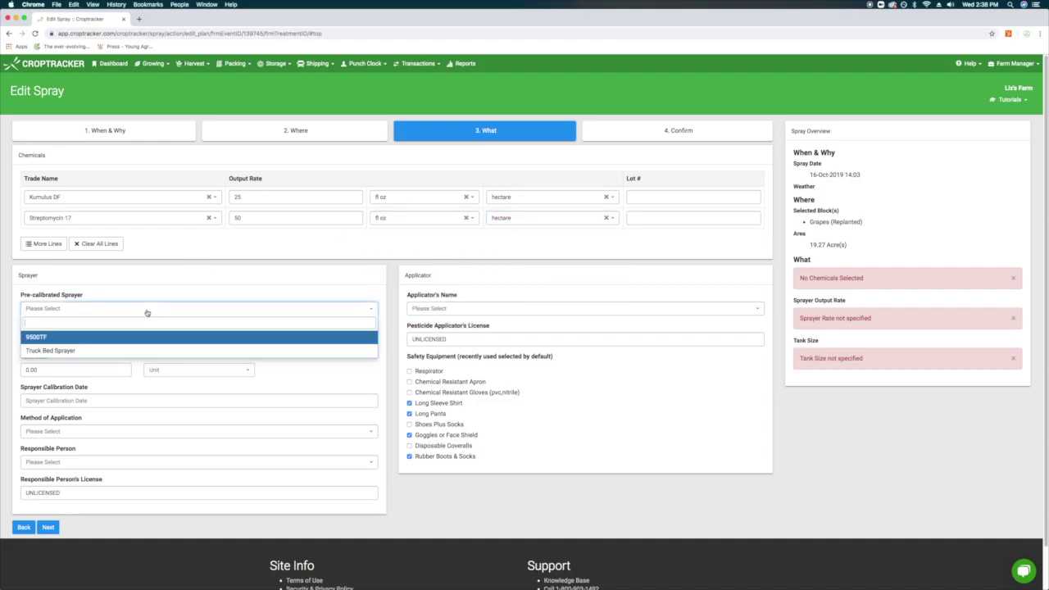
click(145, 353)
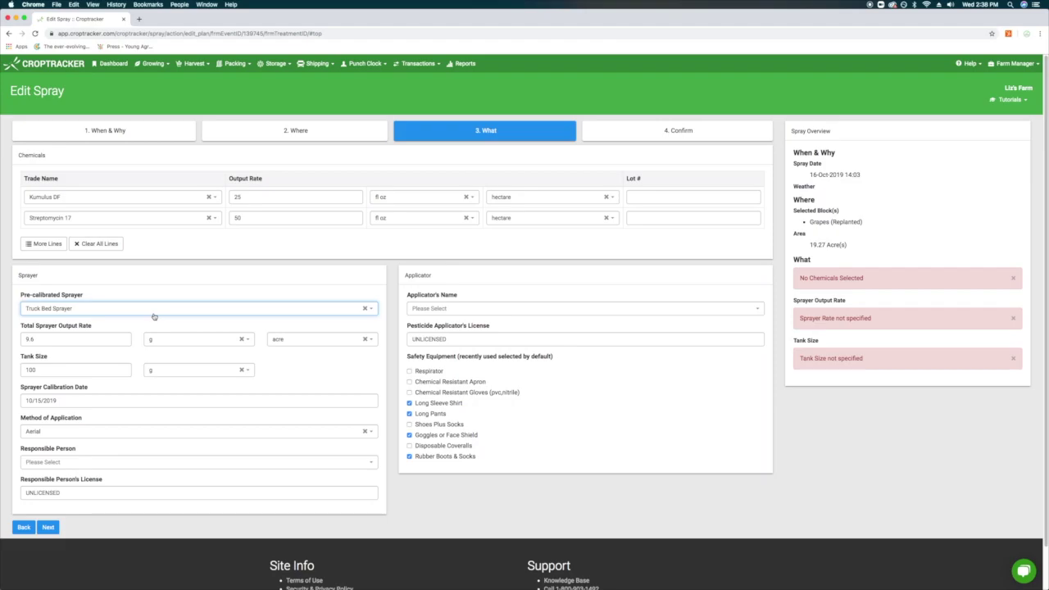
click(476, 308)
click(475, 314)
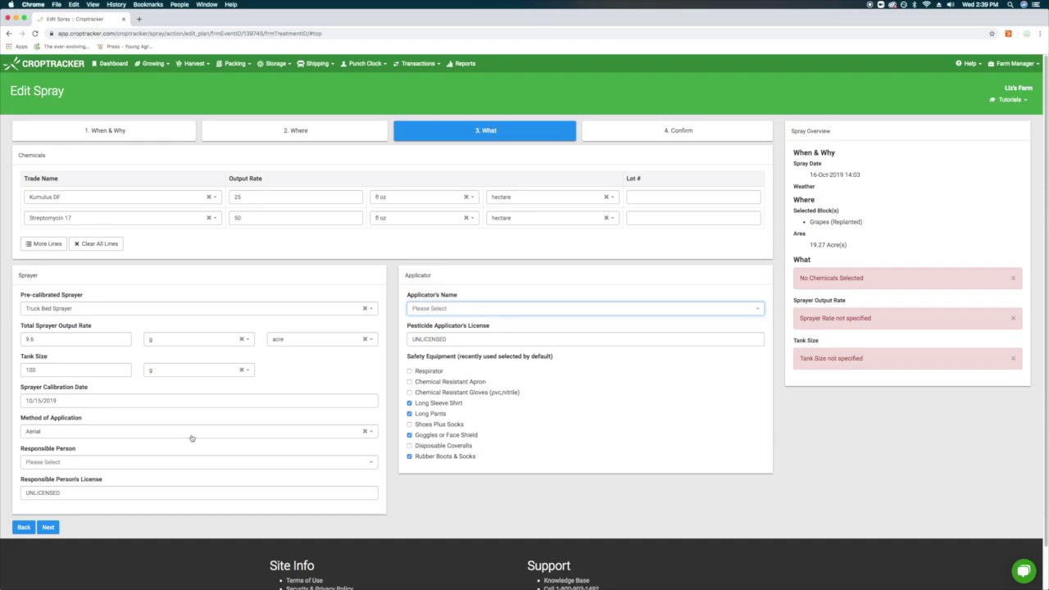
click(47, 528)
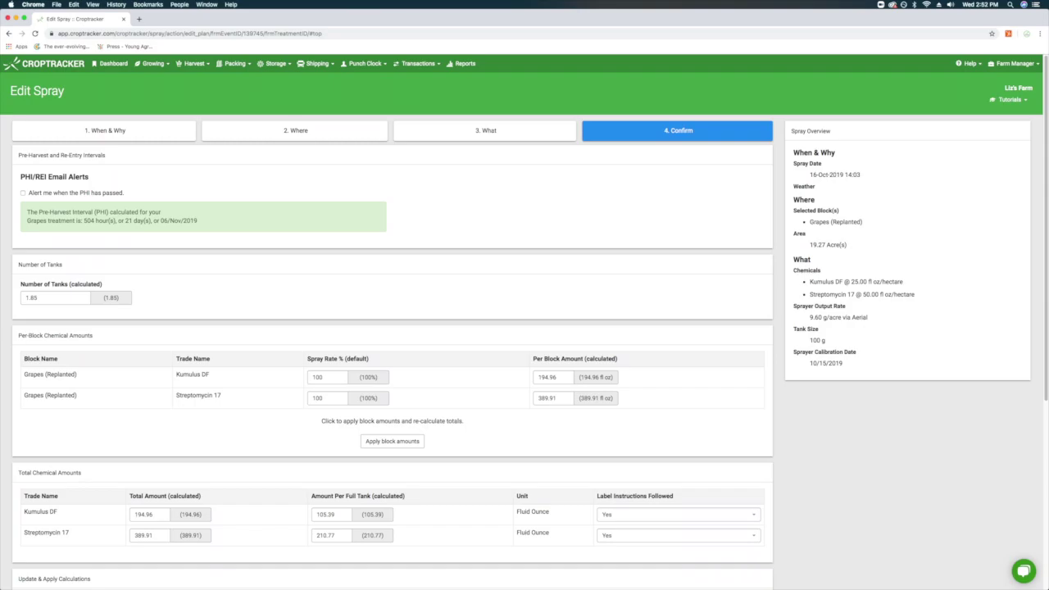
- Turn on the PHI-passed e-mail alert and save the Demo Spray plan
click(23, 193)
scroll(462, 397, down, 2)
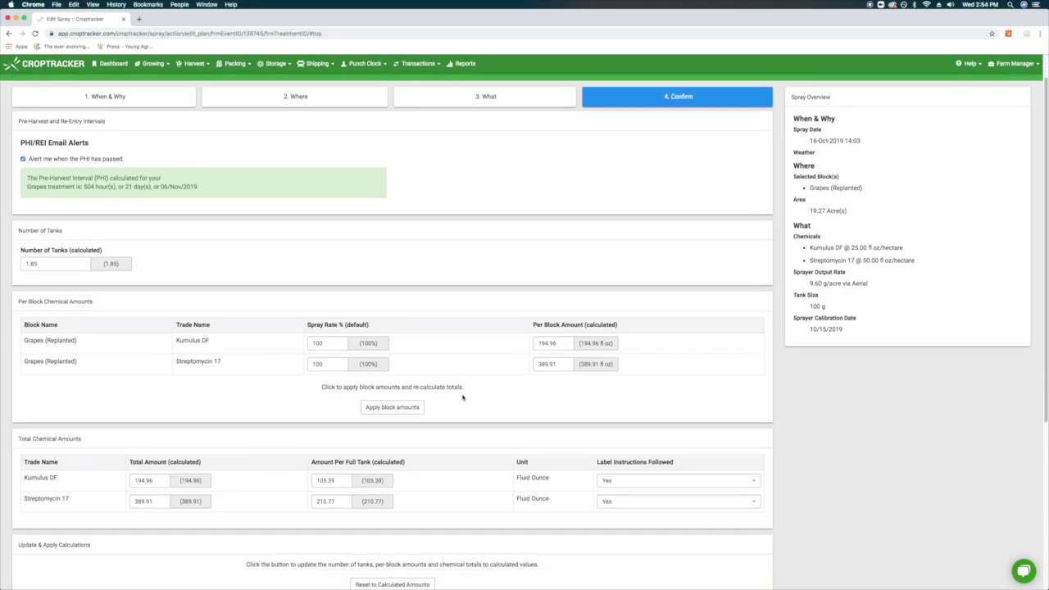
scroll(462, 398, down, 5)
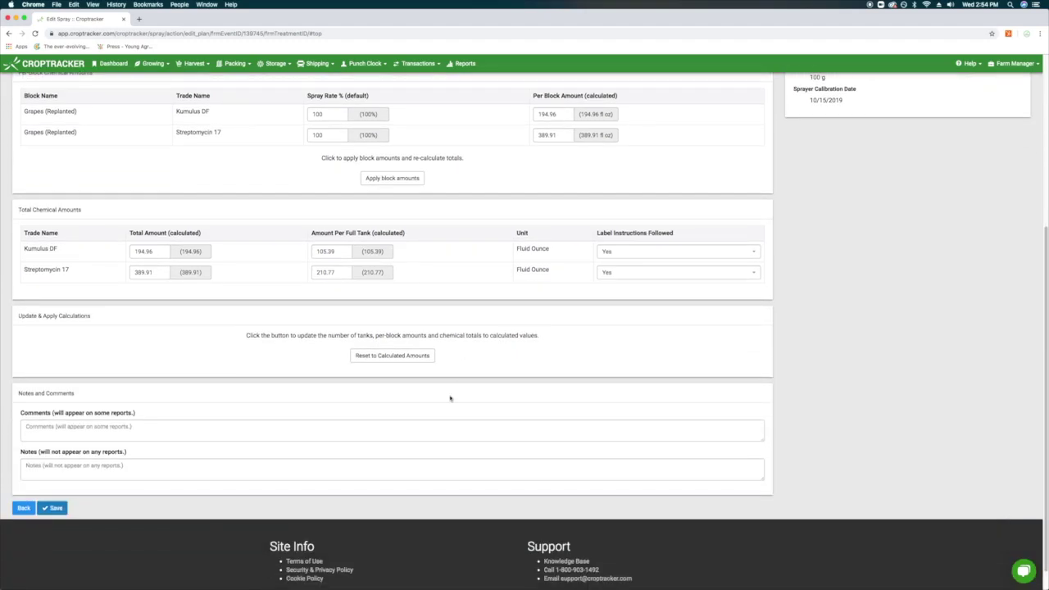
click(164, 429)
click(147, 468)
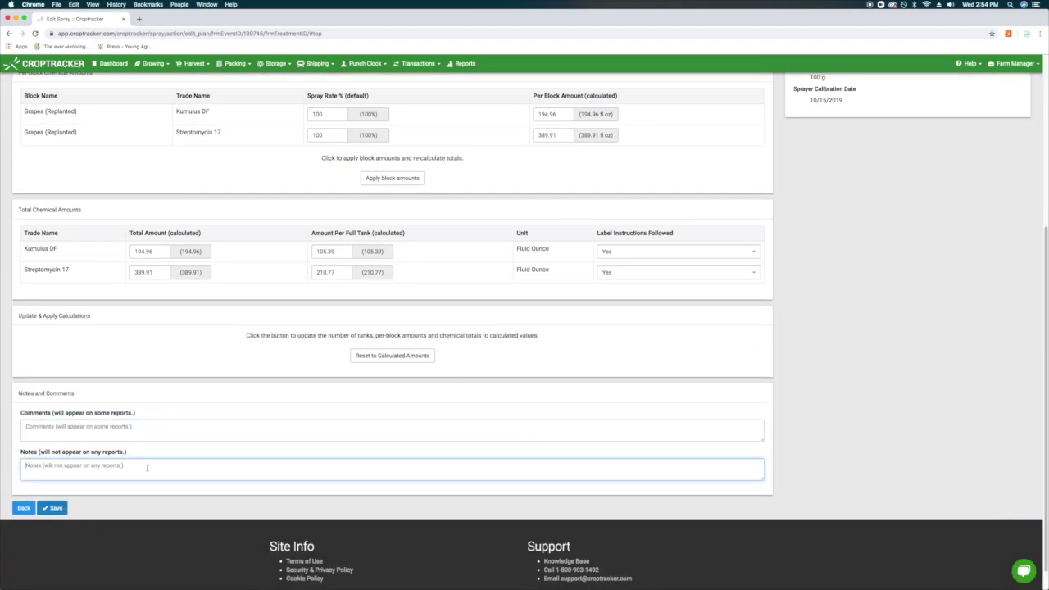
click(55, 509)
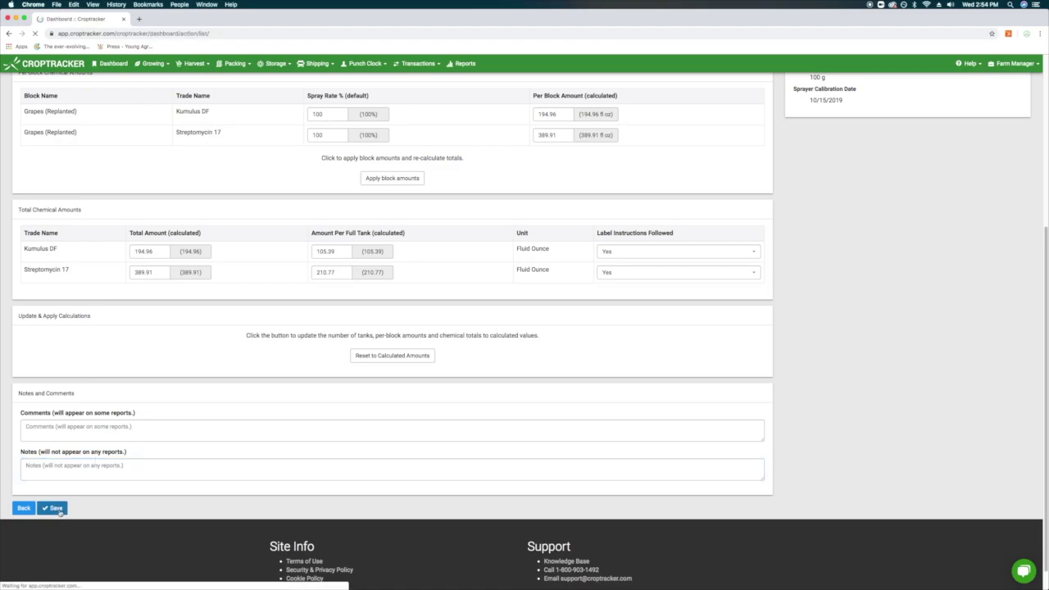